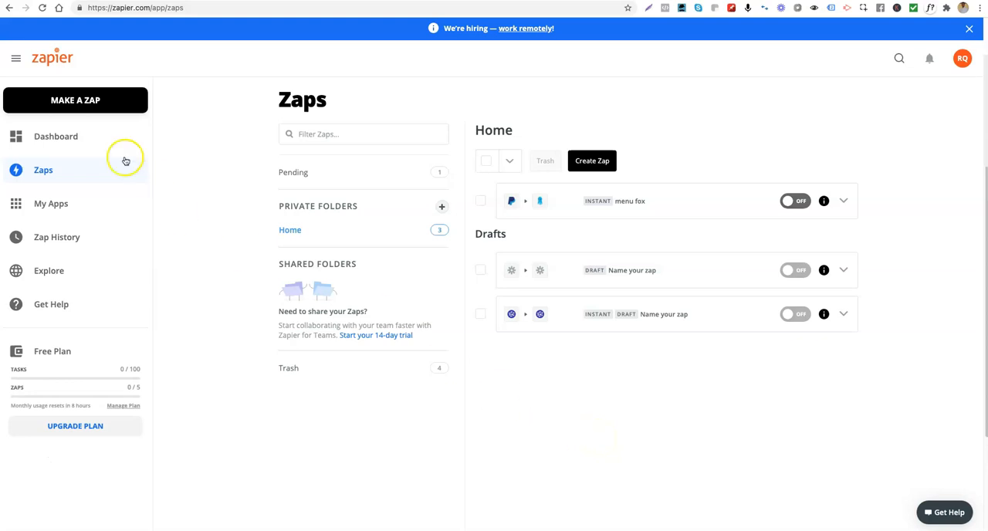
- Create a new Zap with Shopify as the trigger app
left_click(75, 101)
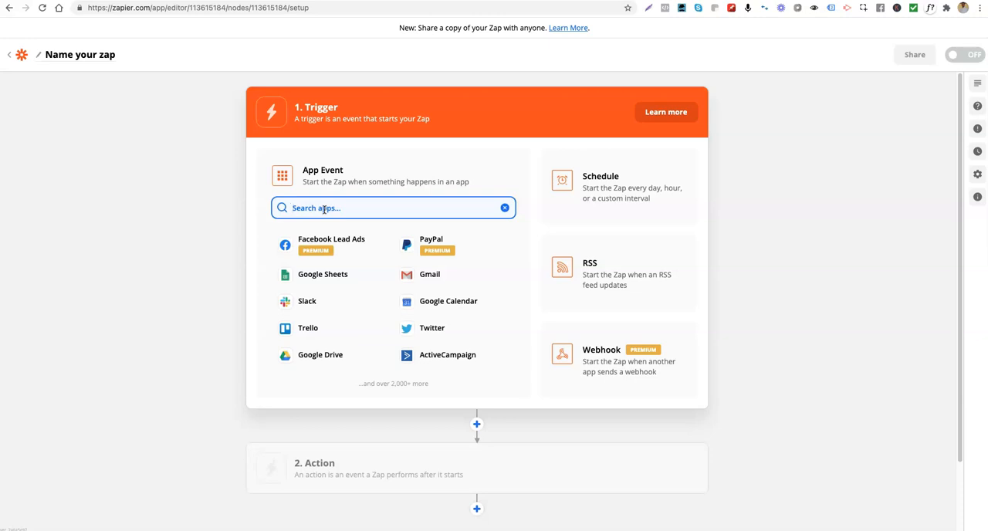
left_click(324, 209)
left_click(323, 209)
type("shop")
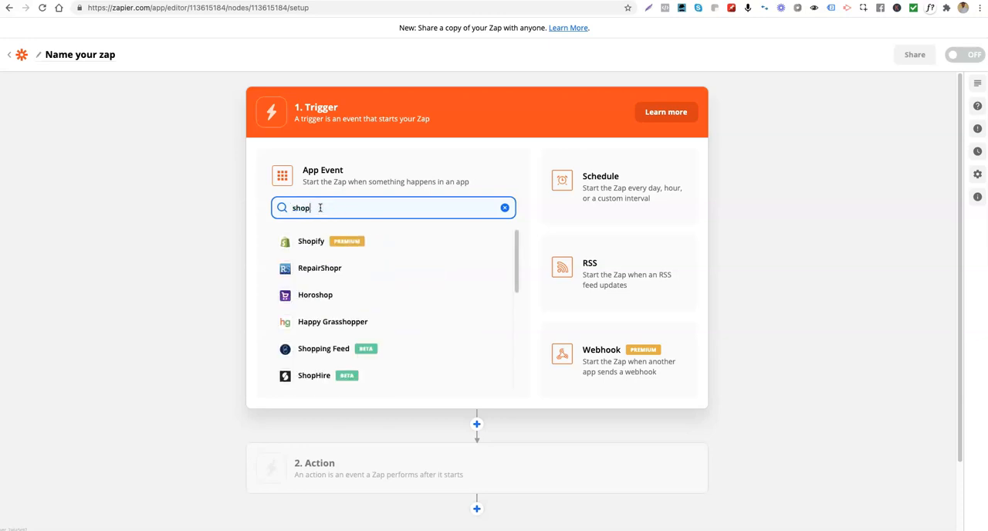
type("if")
left_click(311, 243)
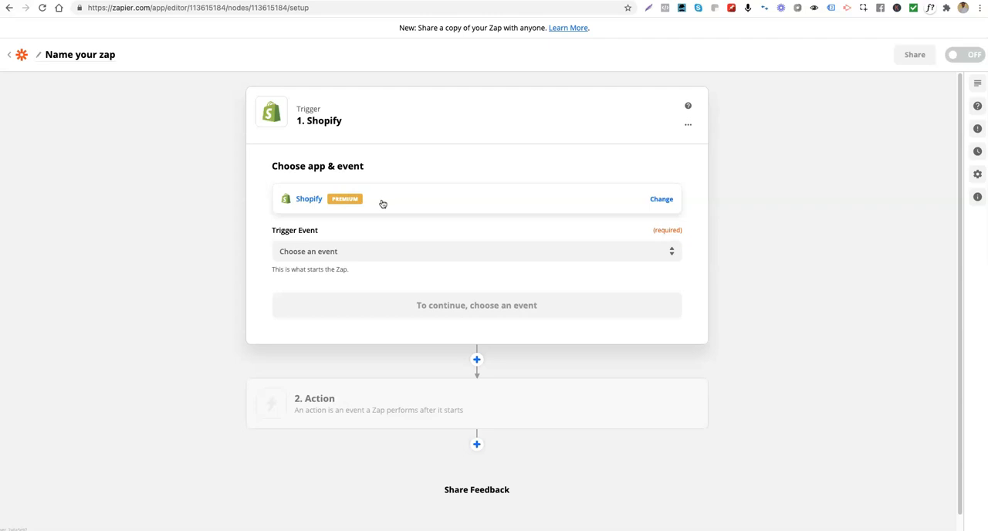
- Set the Shopify trigger event to New Order (Any Status) and continue to the account selection
left_click(390, 197)
left_click(328, 251)
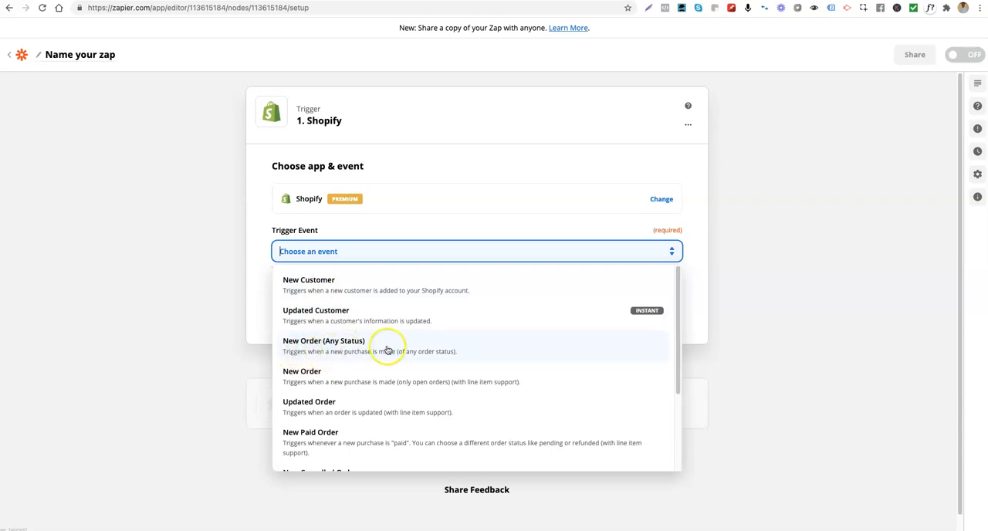
left_click(317, 349)
left_click(363, 305)
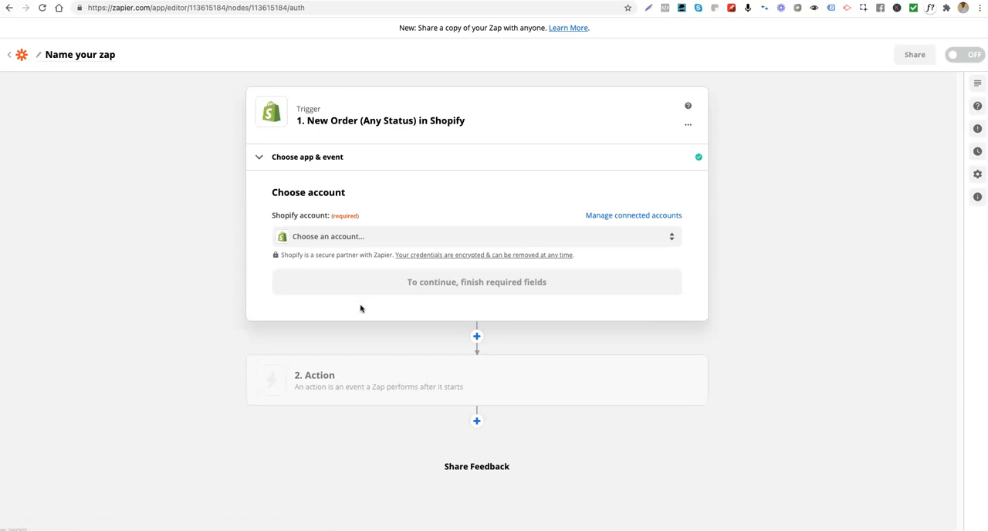
- Use the existing Shopify account for the trigger and run the trigger test
left_click(321, 239)
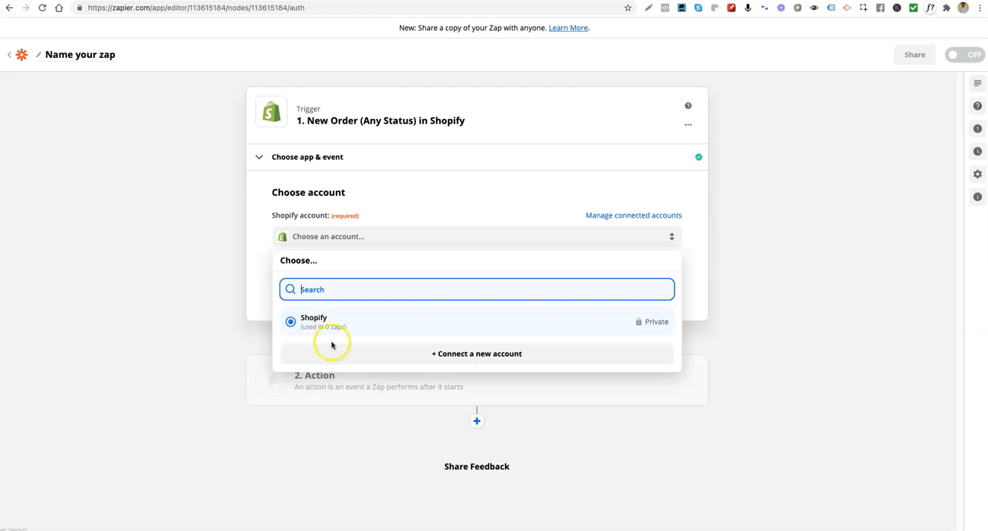
left_click(315, 320)
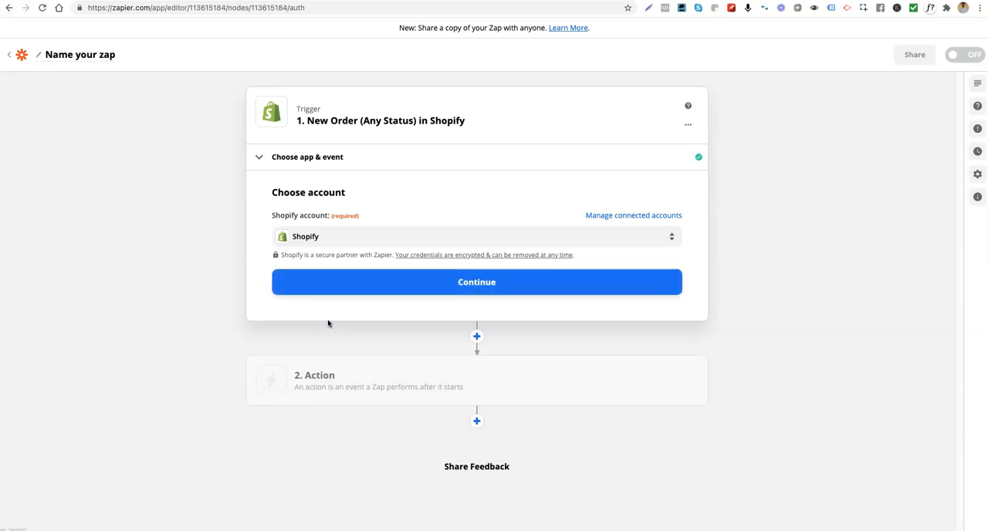
left_click(363, 284)
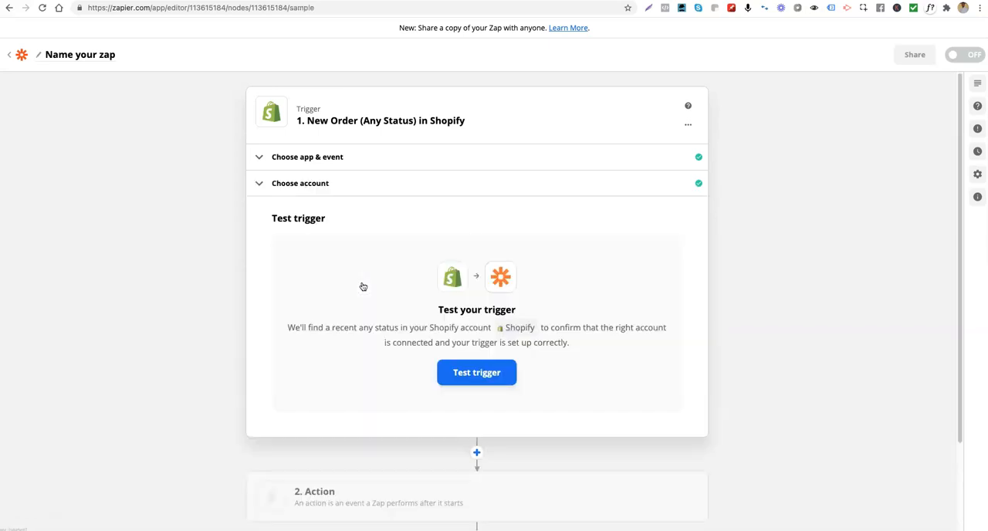
left_click(466, 376)
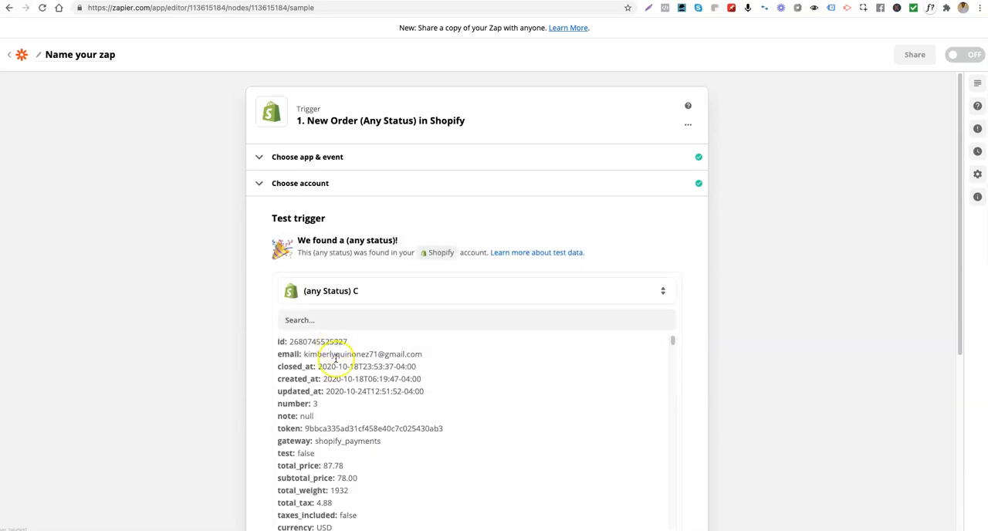
- Examine the sample order's fields from the trigger test and continue to the action setup
scroll(380, 403, "down", 2)
scroll(381, 404, "up", 2)
scroll(379, 402, "down", 5)
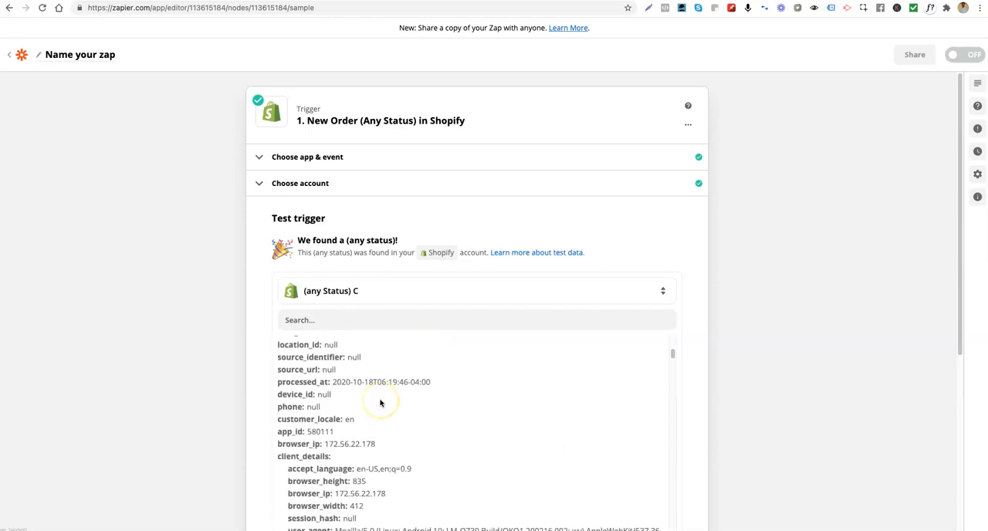
scroll(380, 402, "up", 5)
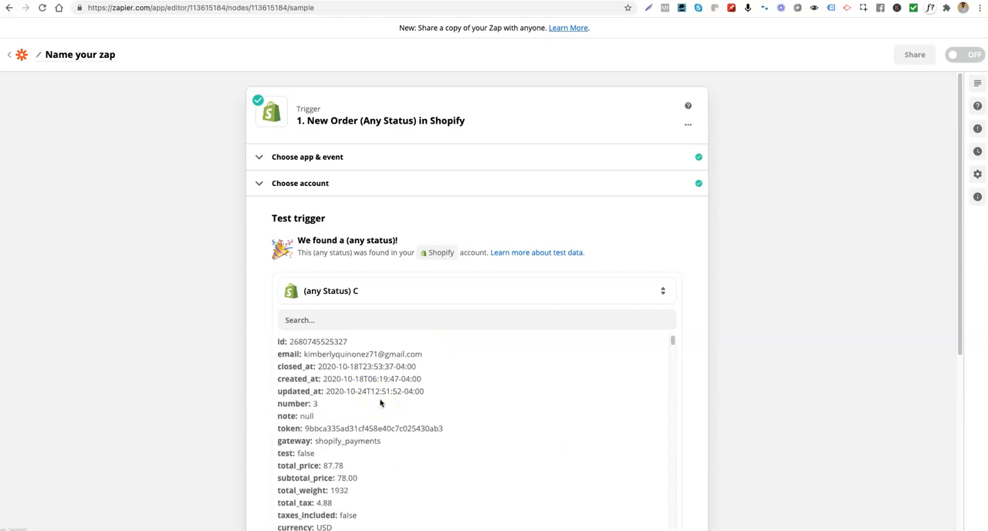
scroll(360, 395, "down", 3)
scroll(361, 396, "up", 3)
scroll(366, 399, "down", 2)
scroll(489, 425, "down", 3)
scroll(490, 428, "down", 10)
scroll(489, 429, "down", 3)
scroll(856, 452, "down", 5)
scroll(564, 177, "down", 3)
scroll(560, 183, "down", 10)
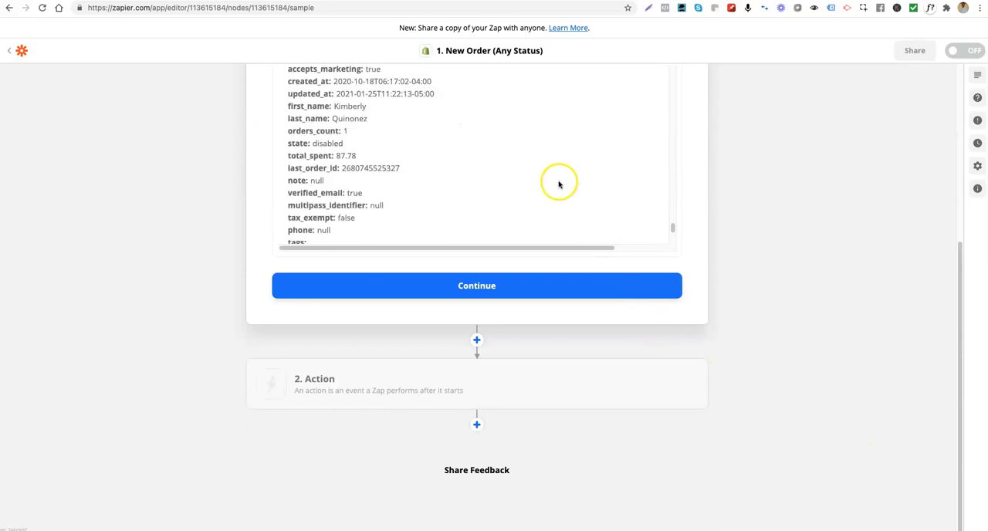
left_click(490, 289)
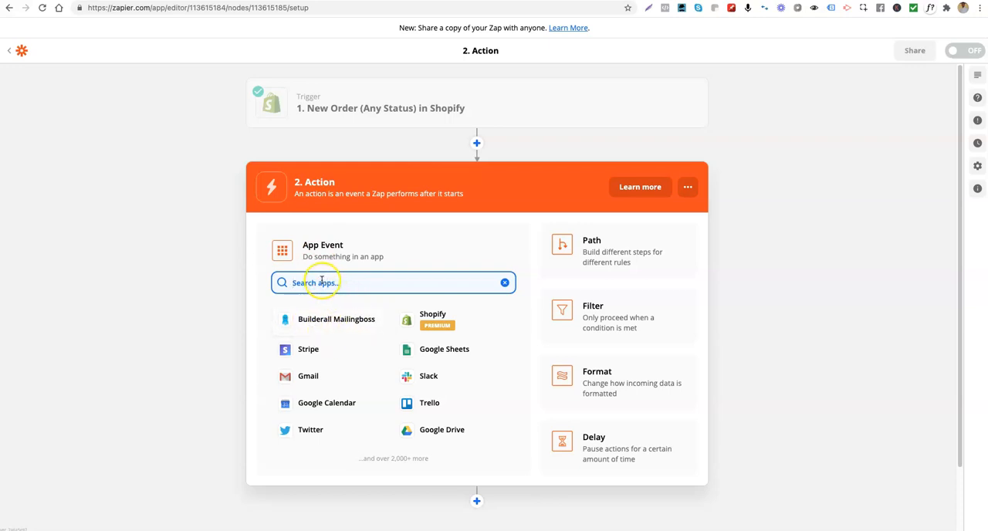
type("b")
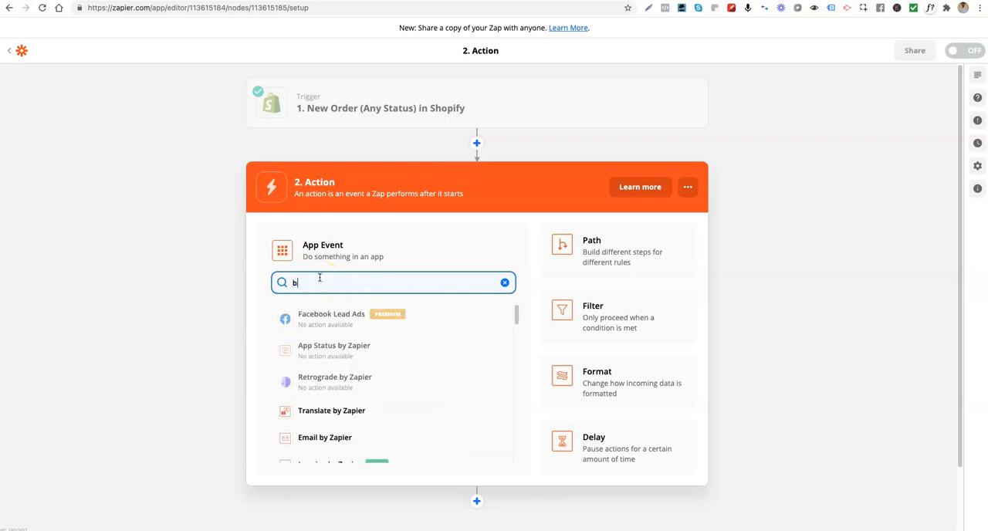
type("uild")
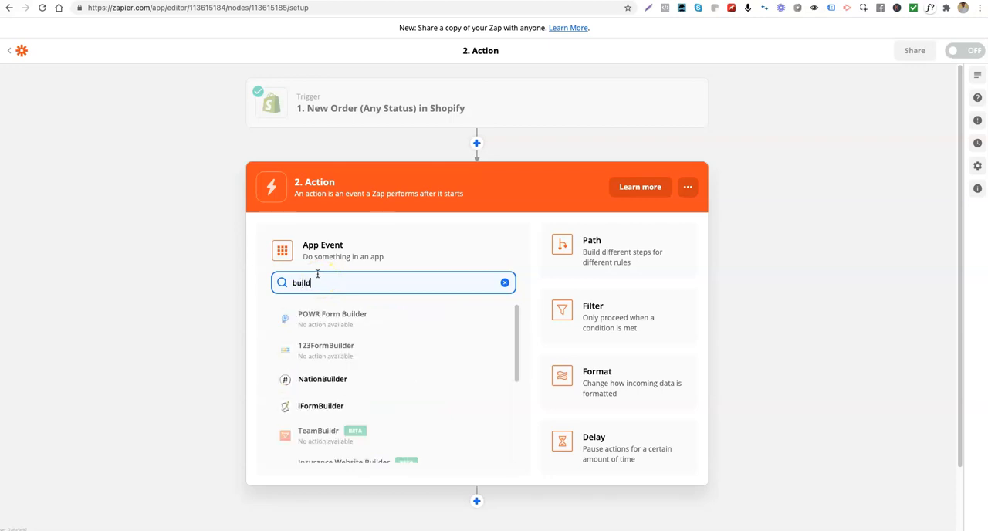
type("er")
key("BackSpace")
key("BackSpace")
key("BackSpace")
key("BackSpace")
key("BackSpace")
key("BackSpace")
key("BackSpace")
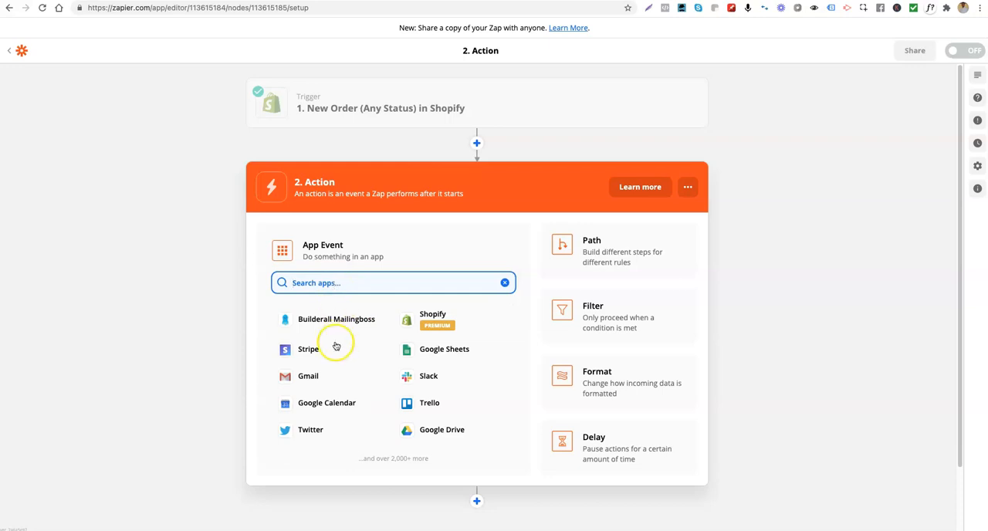
- Choose Builderall Mailingboss as the action app with the Add/Update Lead in List event and continue
left_click(320, 321)
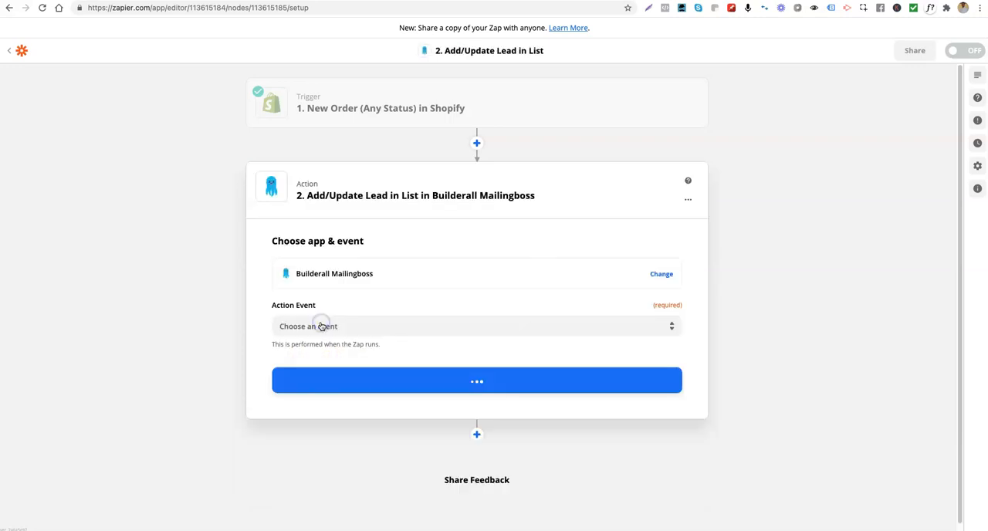
left_click(317, 327)
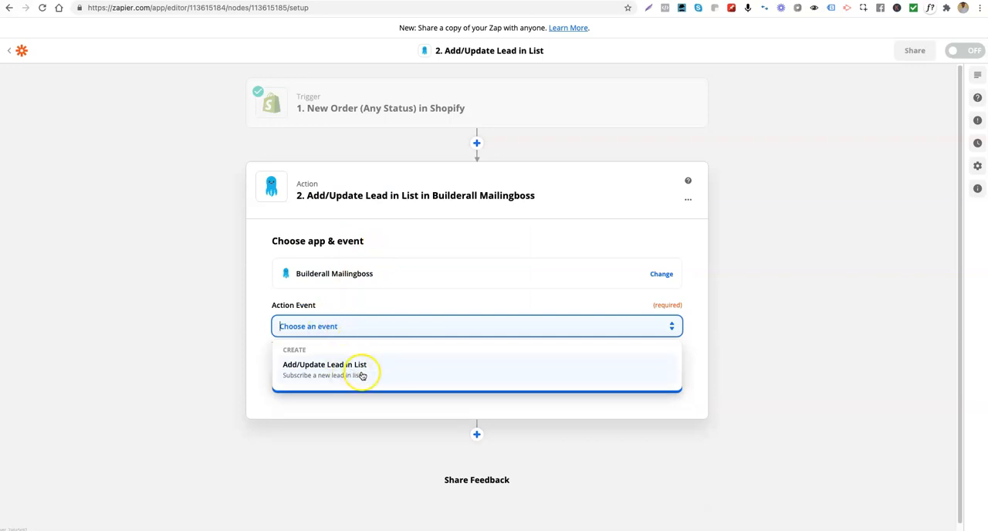
left_click(362, 374)
left_click(451, 393)
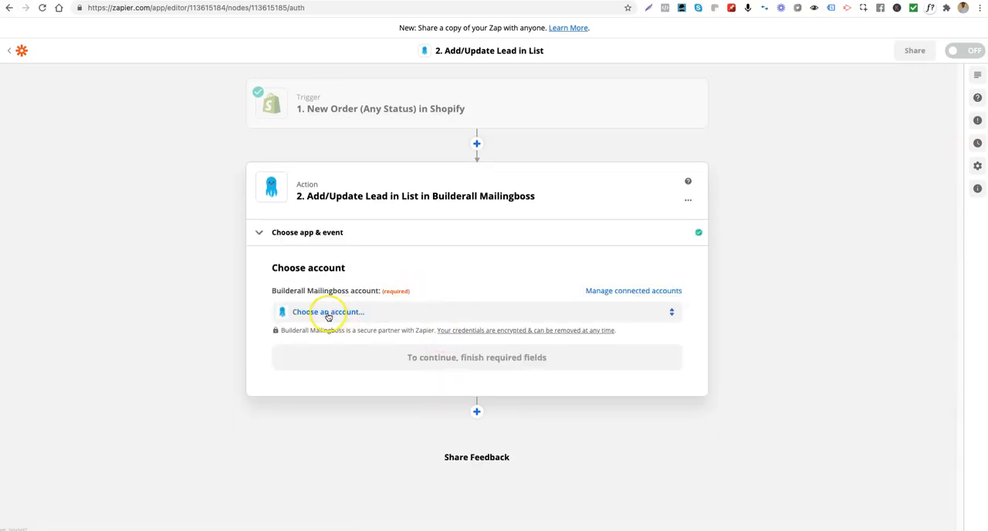
- Use the existing Builderall Mailingboss account for the action and continue to the field setup
left_click(327, 313)
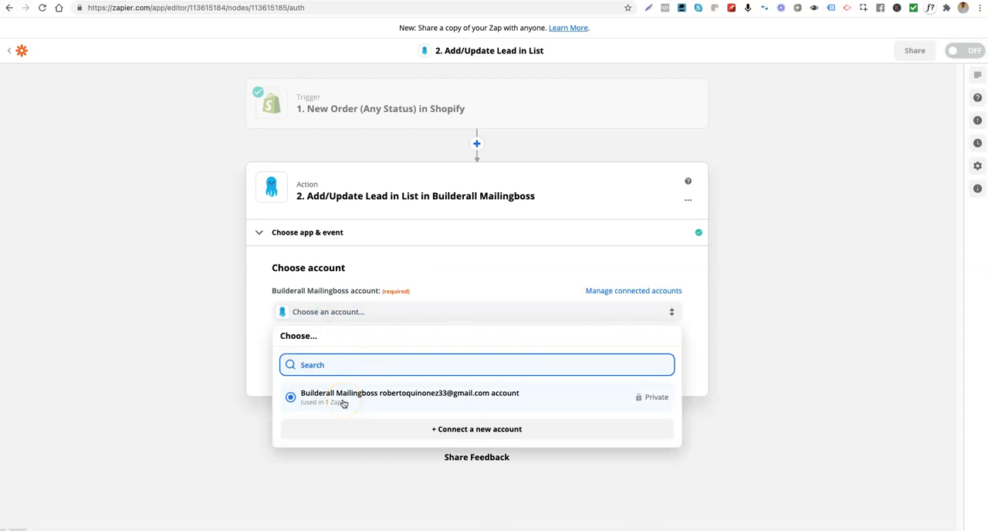
left_click(397, 401)
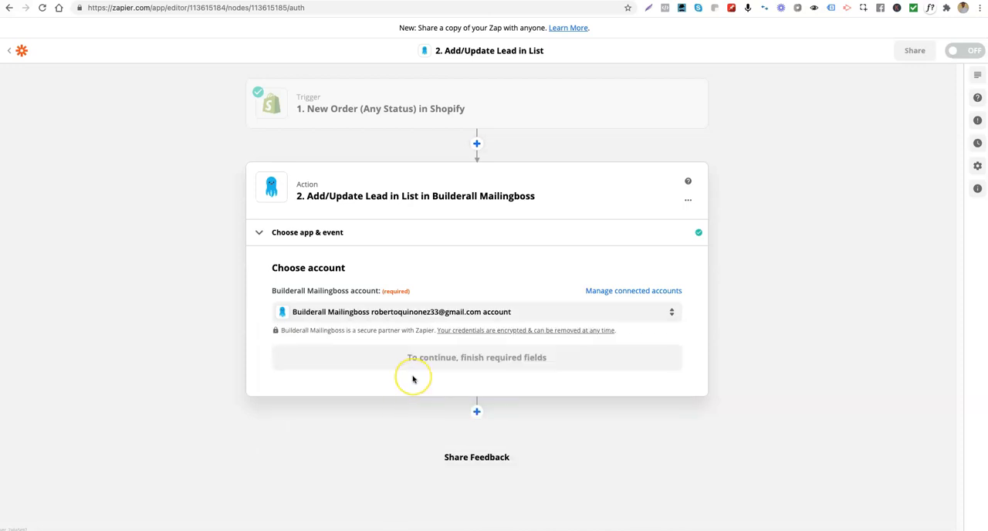
left_click(436, 359)
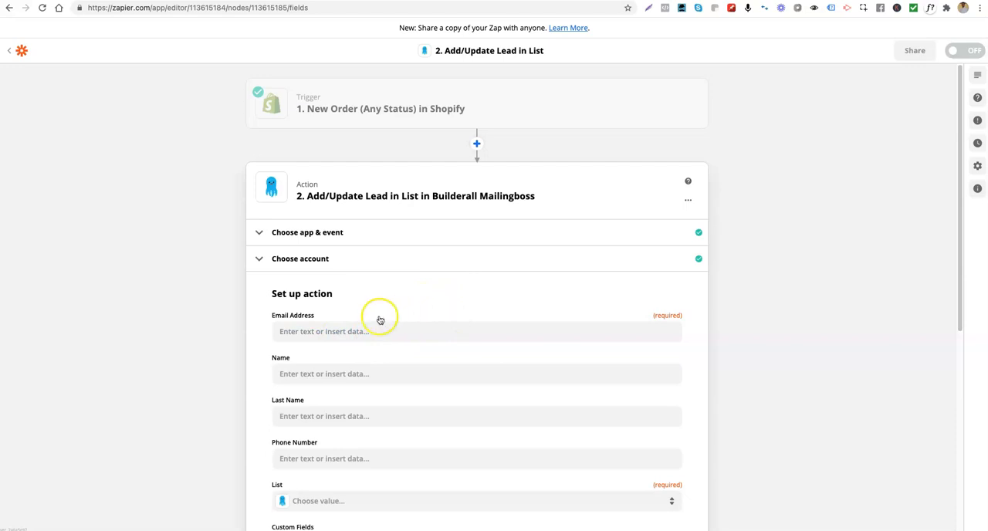
left_click(344, 333)
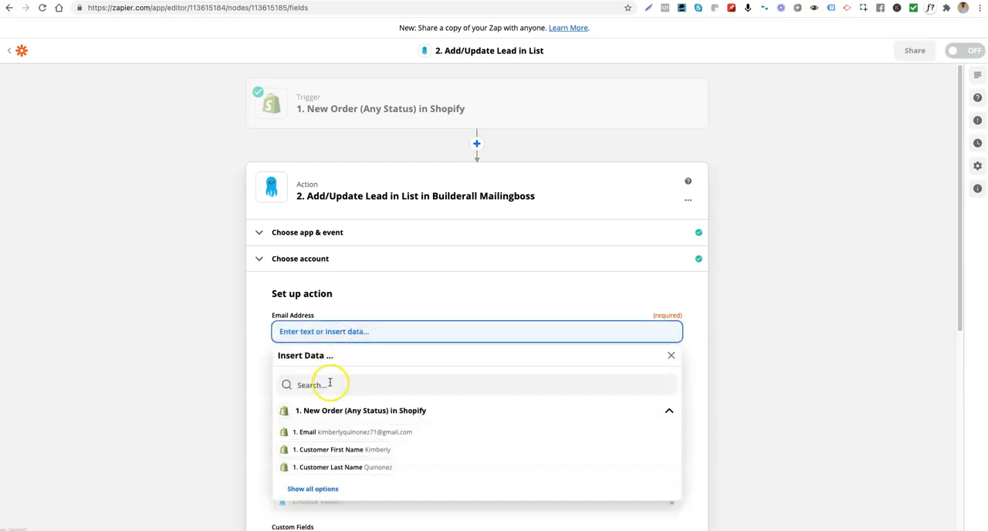
left_click(327, 410)
left_click(327, 384)
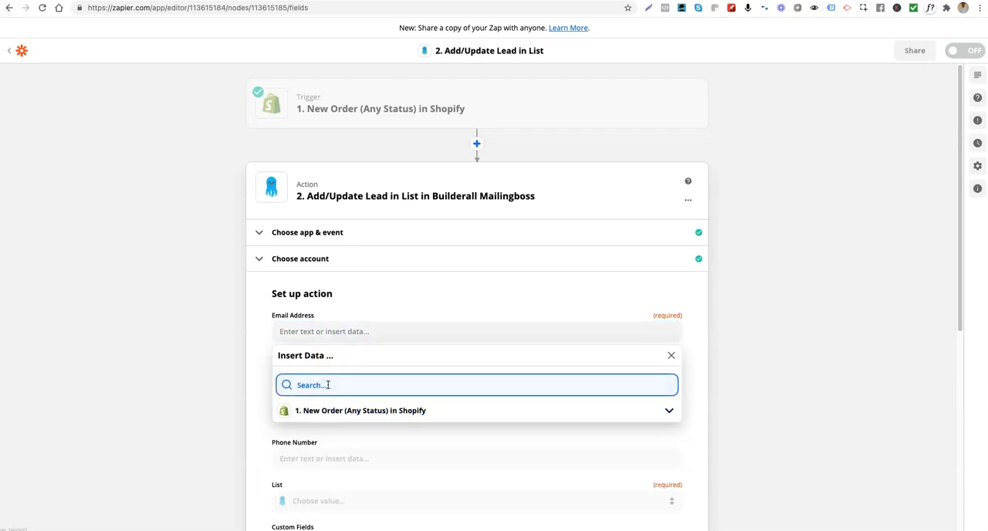
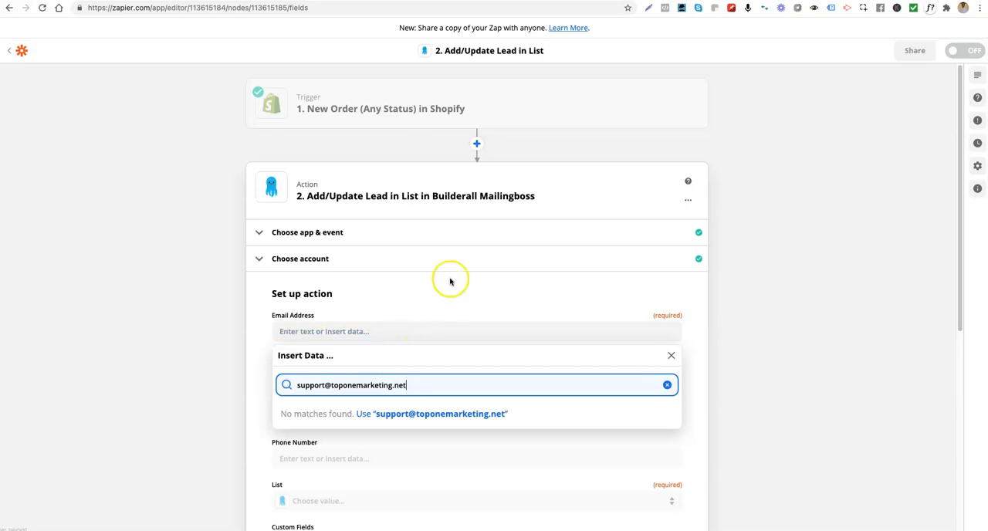
left_click(847, 353)
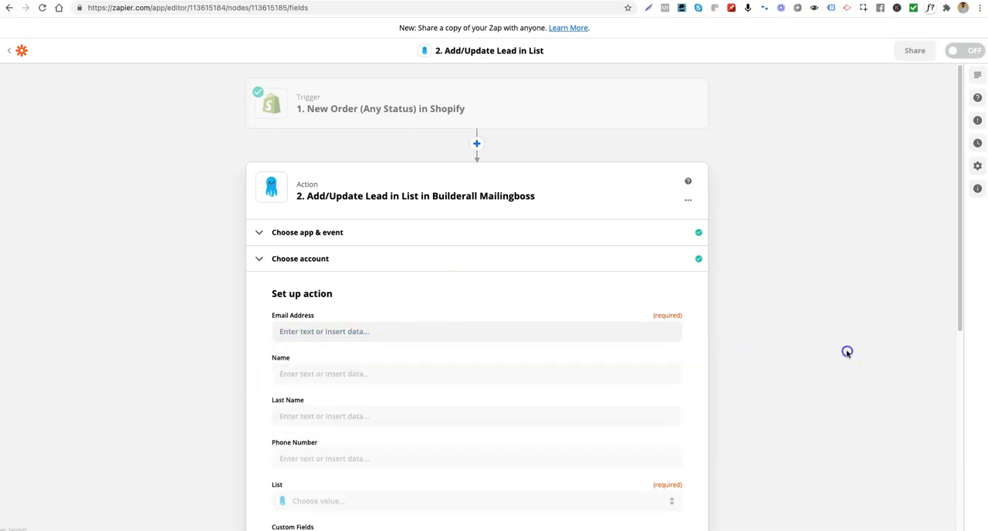
- Enter the support e-mail address directly in the action's Email Address field
left_click(364, 331)
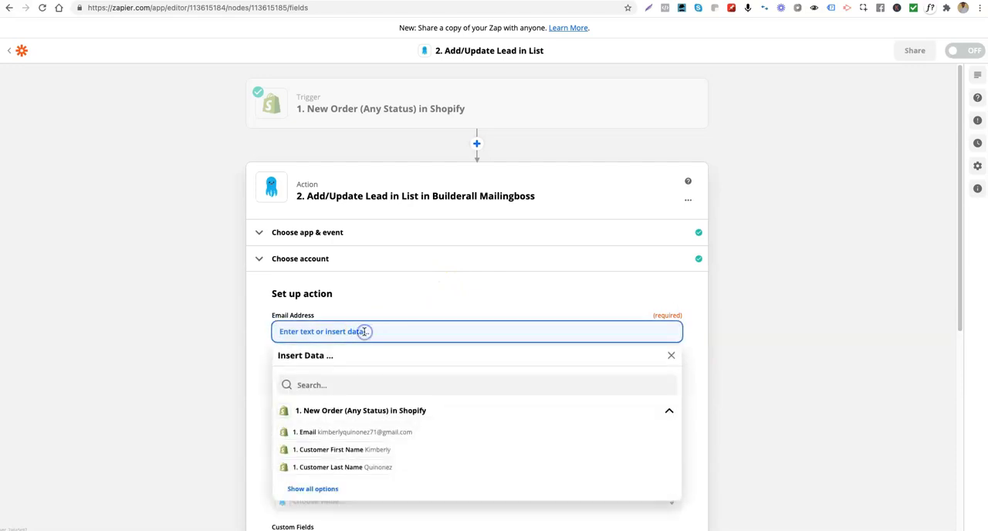
left_click(357, 406)
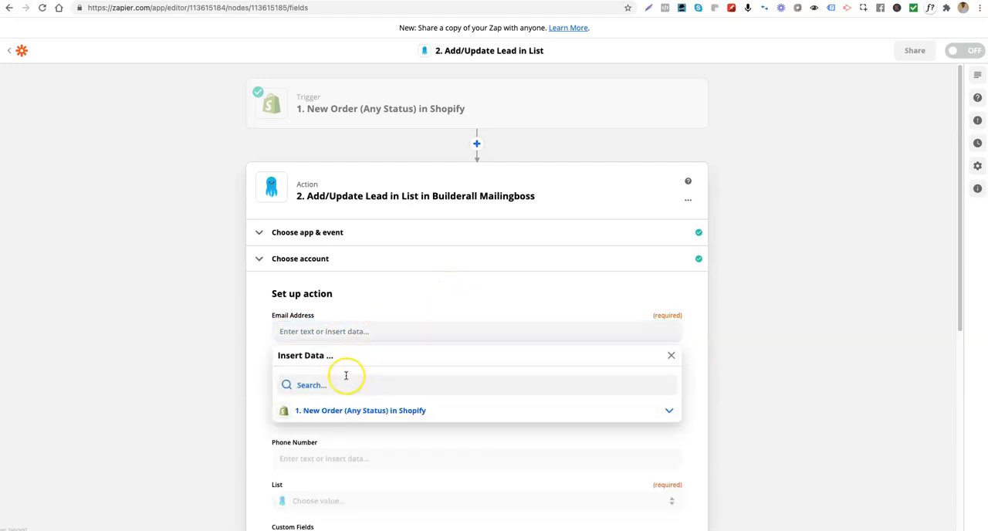
left_click(337, 331)
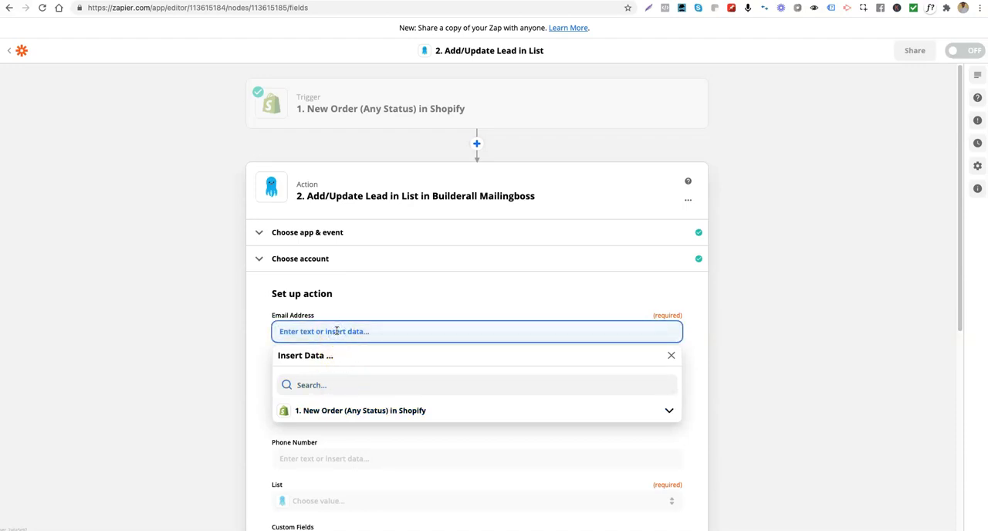
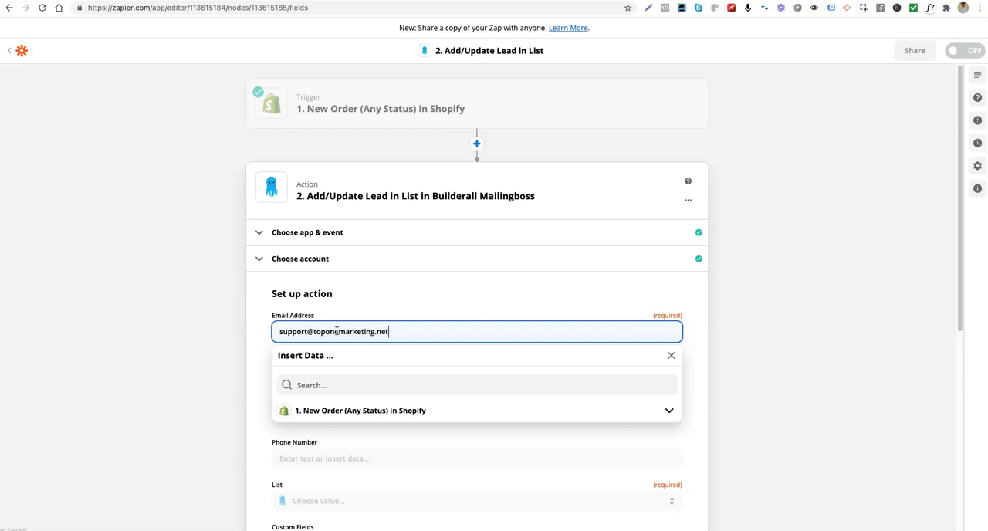
left_click(441, 330)
left_click(446, 330)
left_click(463, 292)
- Set the action's List to the E-mail Marketing entry between Top One Merch and Two Fields
scroll(342, 375, "down", 2)
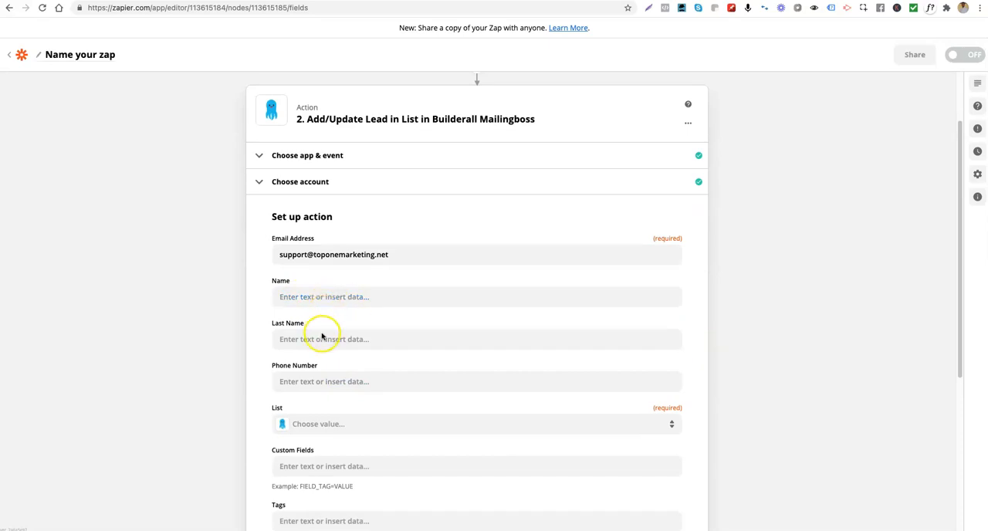
scroll(354, 363, "down", 2)
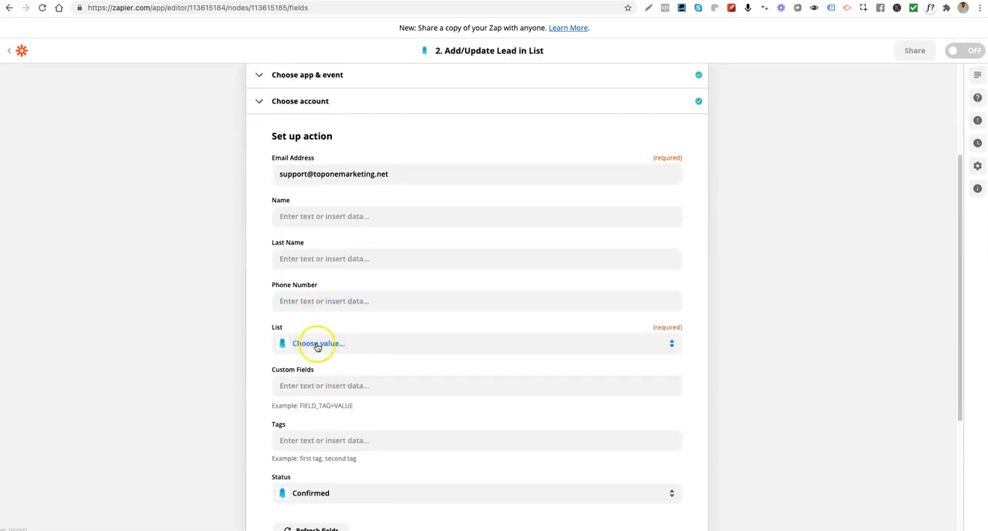
left_click(317, 345)
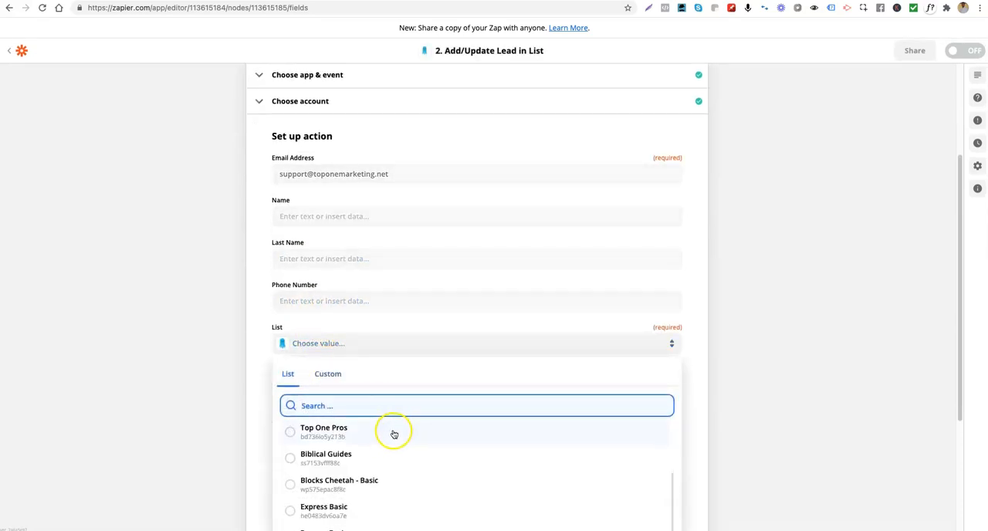
scroll(351, 345, "down", 3)
scroll(347, 347, "down", 1)
left_click(359, 335)
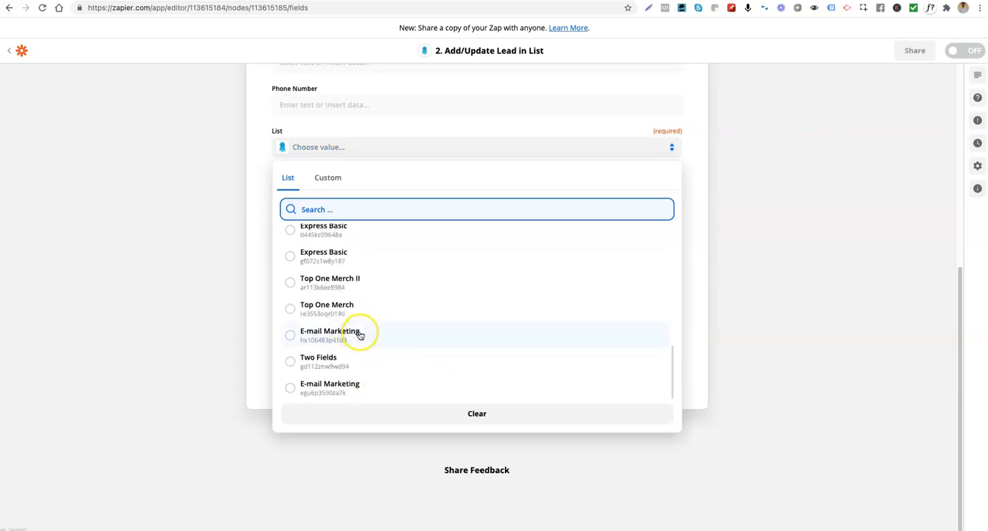
- Set the action's List to Top One Pros and choose Confirmed as the Status
scroll(355, 348, "up", 10)
scroll(355, 351, "down", 3)
left_click(317, 316)
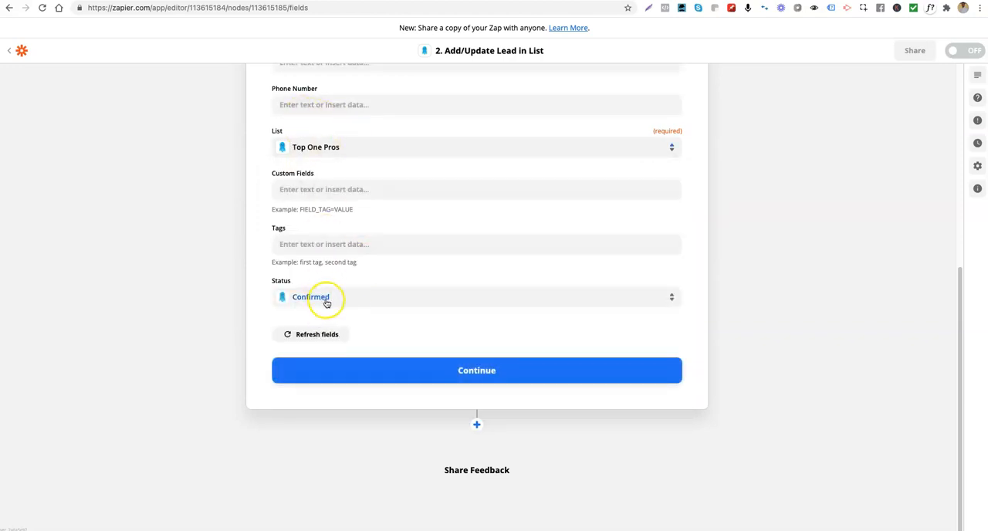
left_click(326, 301)
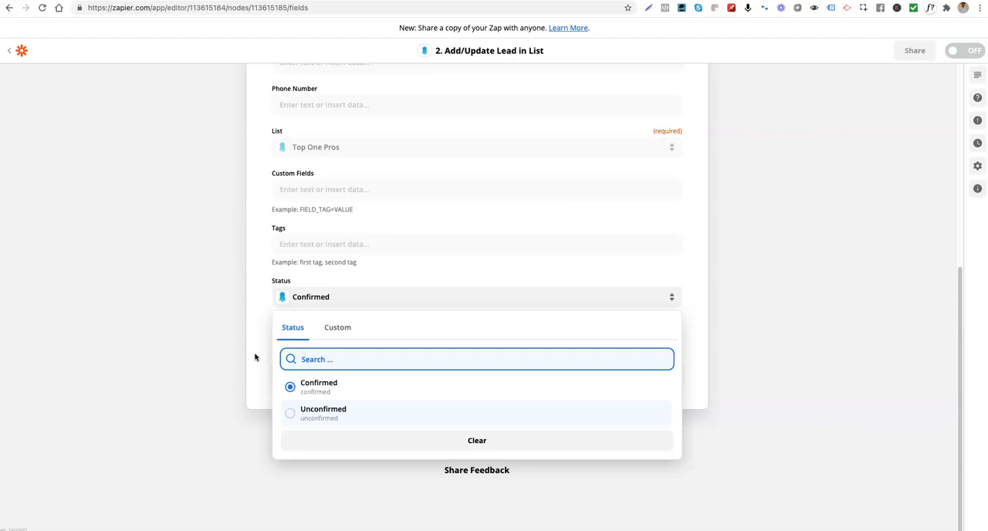
left_click(305, 388)
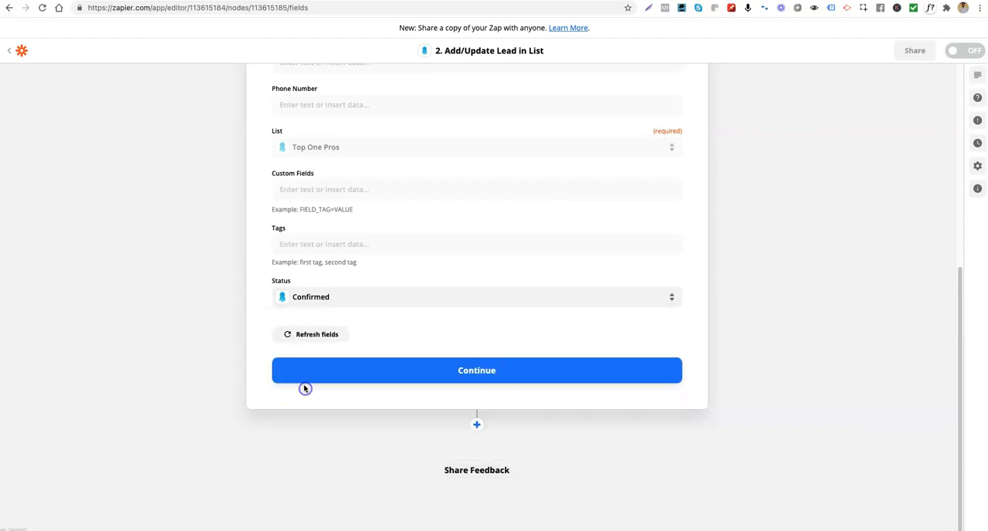
- Continue to the action test and send the test lead to Builderall Mailingboss with the review option
left_click(480, 375)
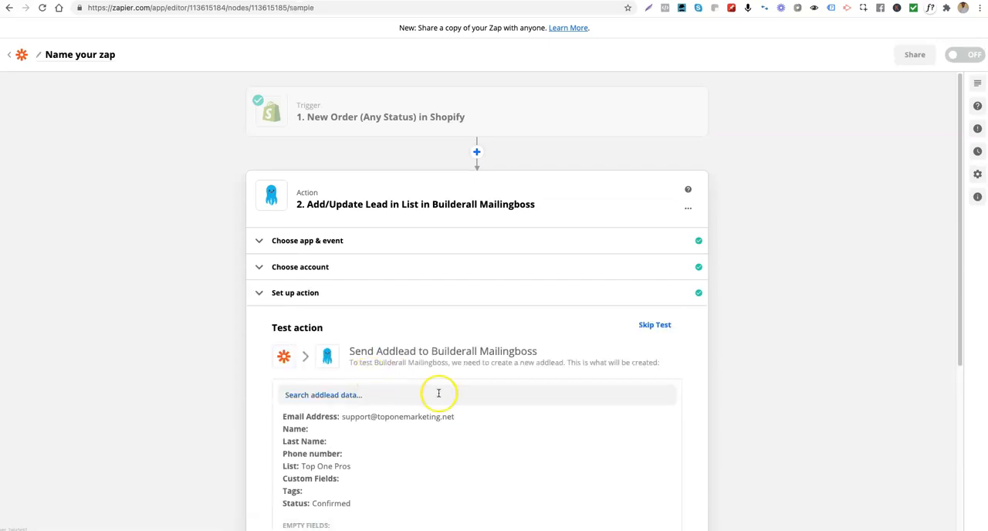
scroll(438, 392, "down", 5)
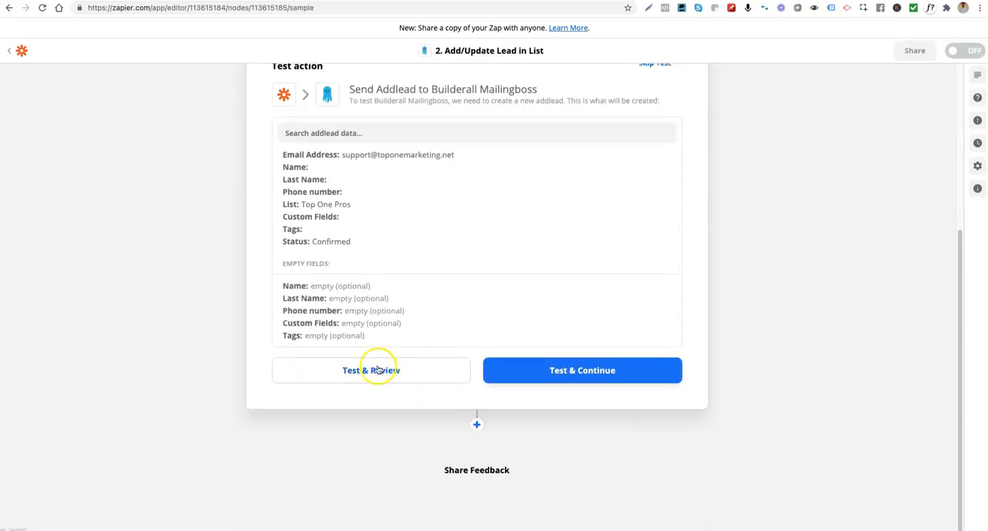
left_click(349, 372)
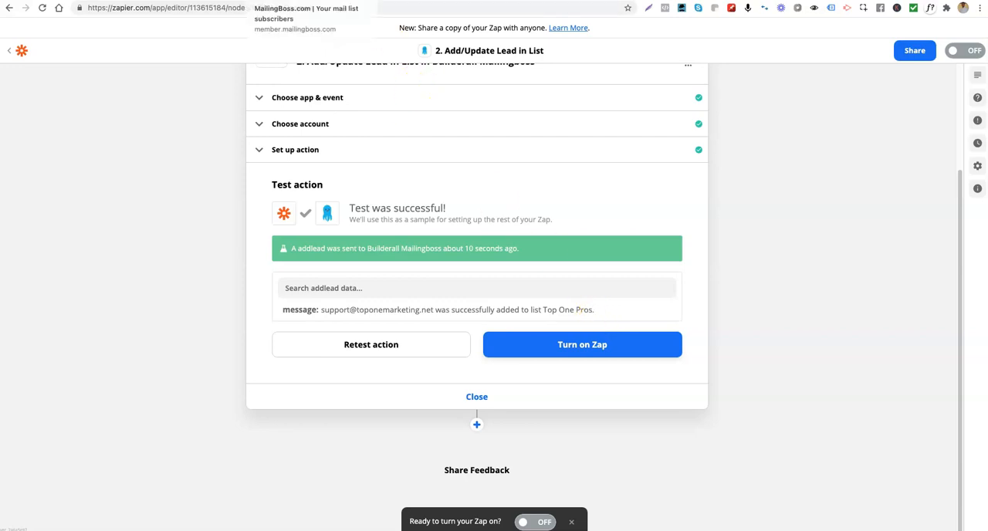
- Check the reloaded Top One Pros subscribers in MailingBoss and the "Please confirm your subscription" e-mail in webmail, and return to the Zap in Zapier
left_click(261, 1)
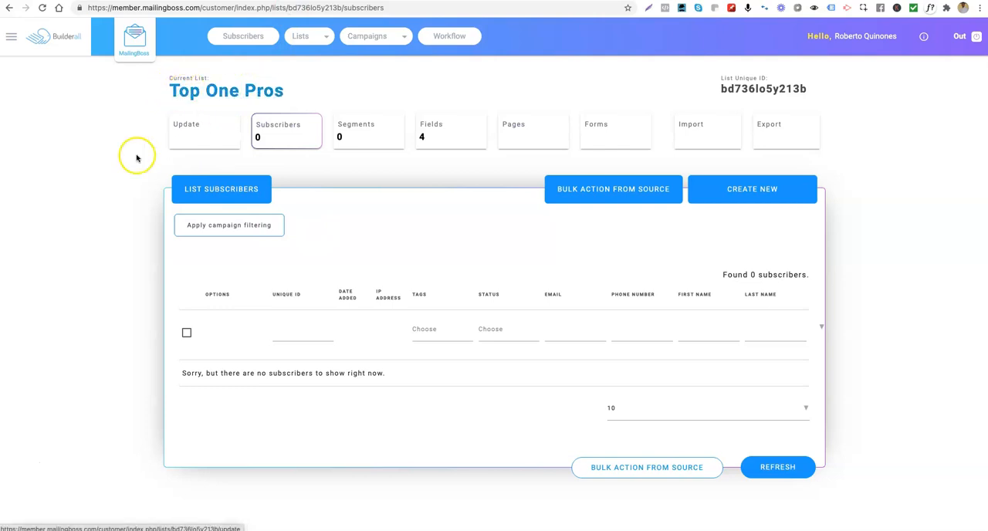
left_click(45, 8)
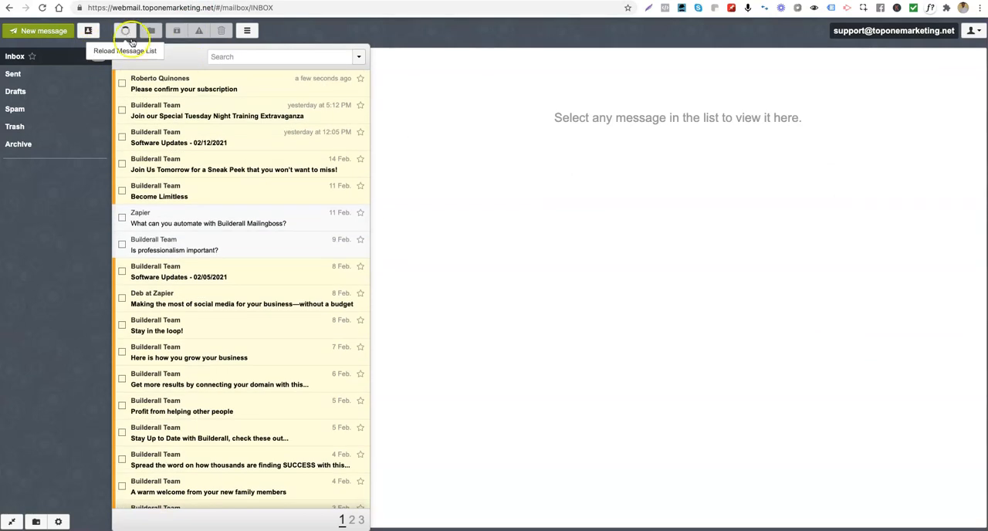
left_click(199, 86)
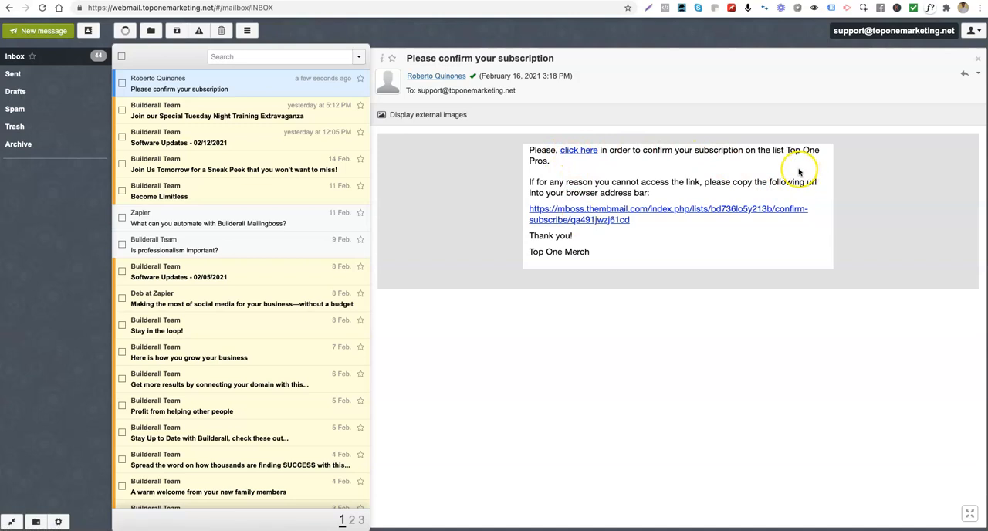
left_click(421, 2)
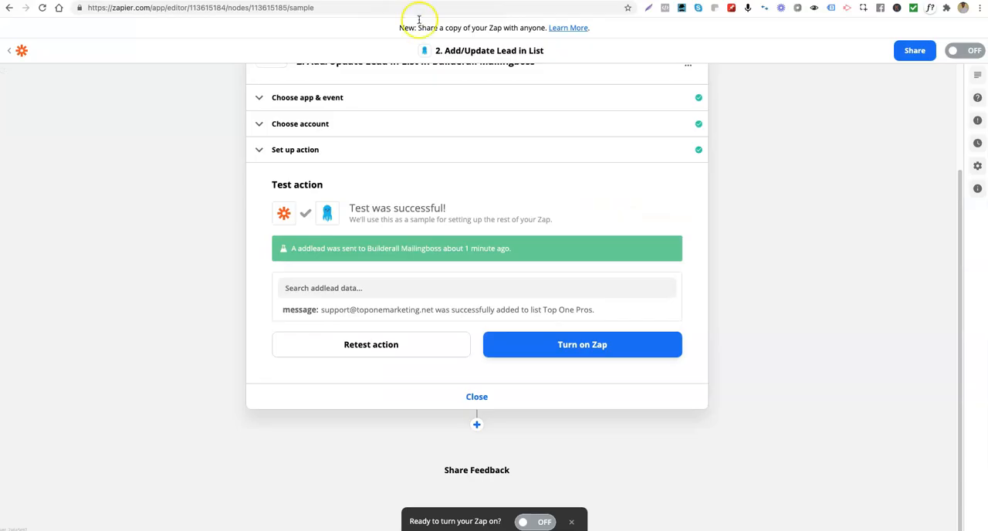